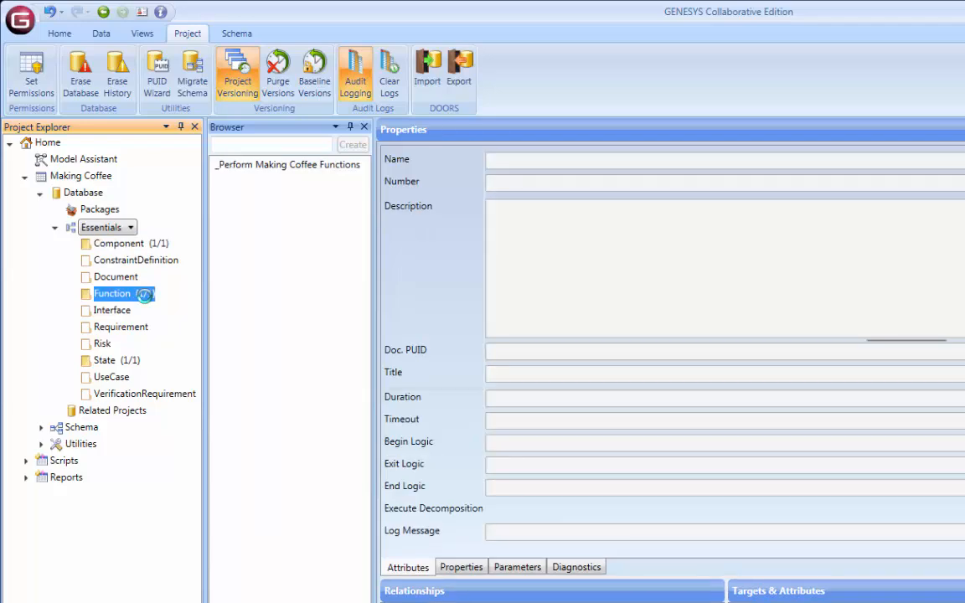
- Examine the root function, the root state and the Making Coffee component's relationships to both
click(255, 164)
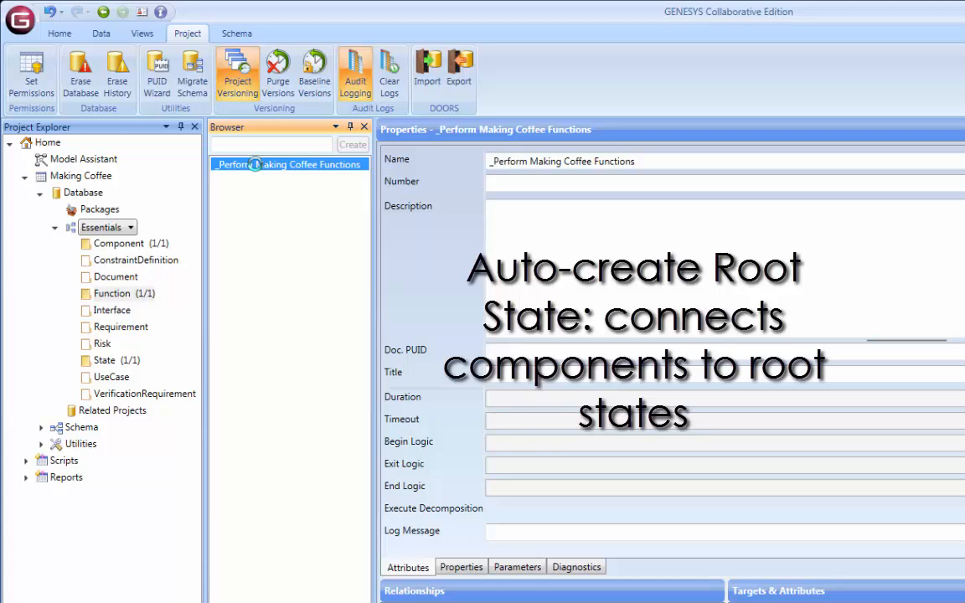
click(127, 365)
click(259, 166)
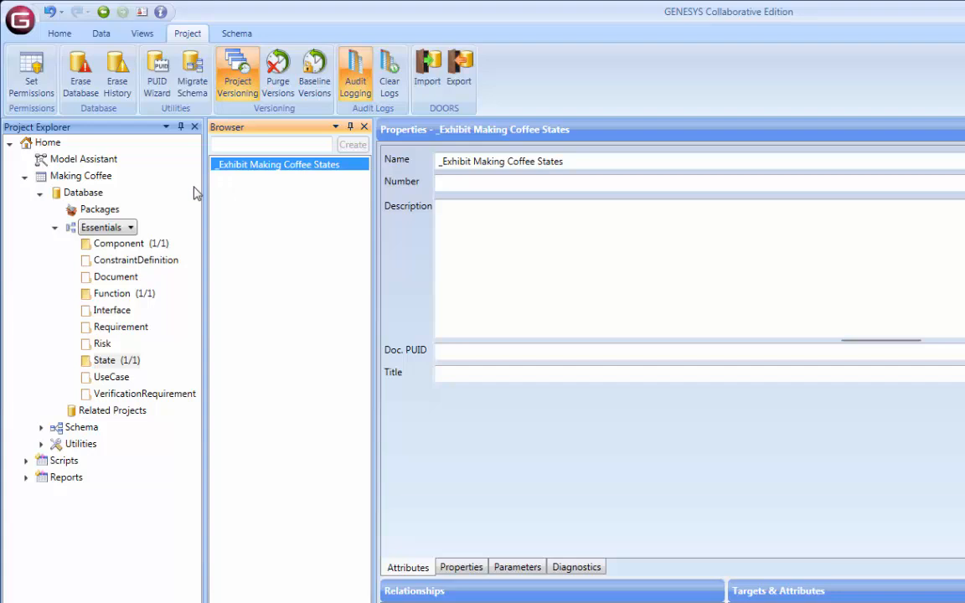
click(147, 245)
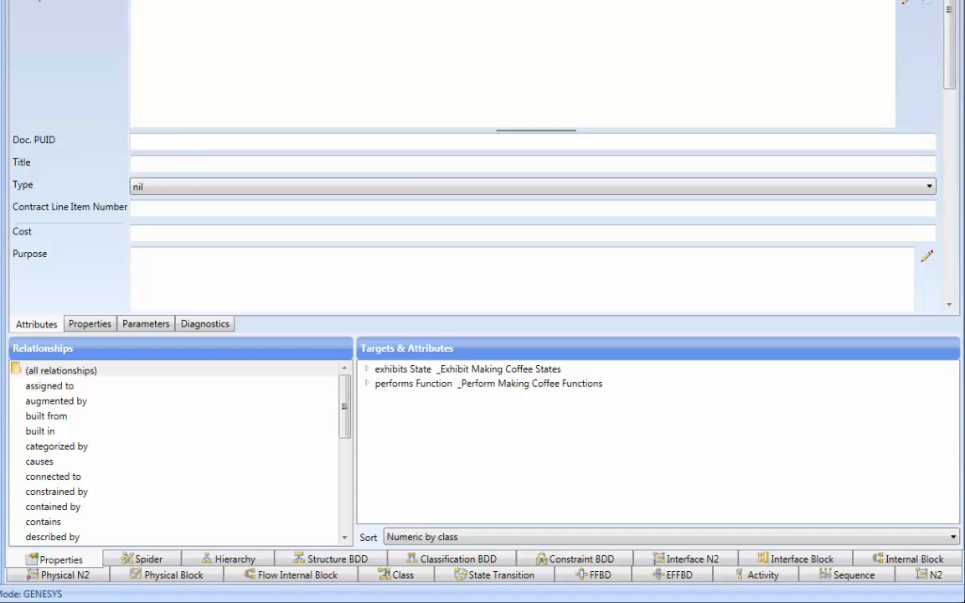
click(367, 383)
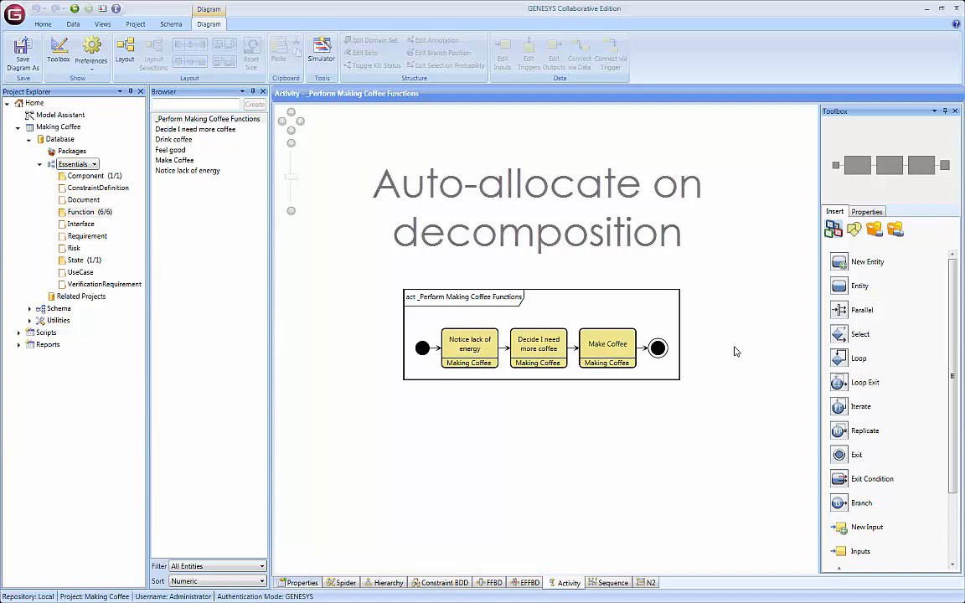
- Insert the Drink coffee and Feel good functions after Make Coffee in the activity diagram, and open Feel good's properties
click(875, 231)
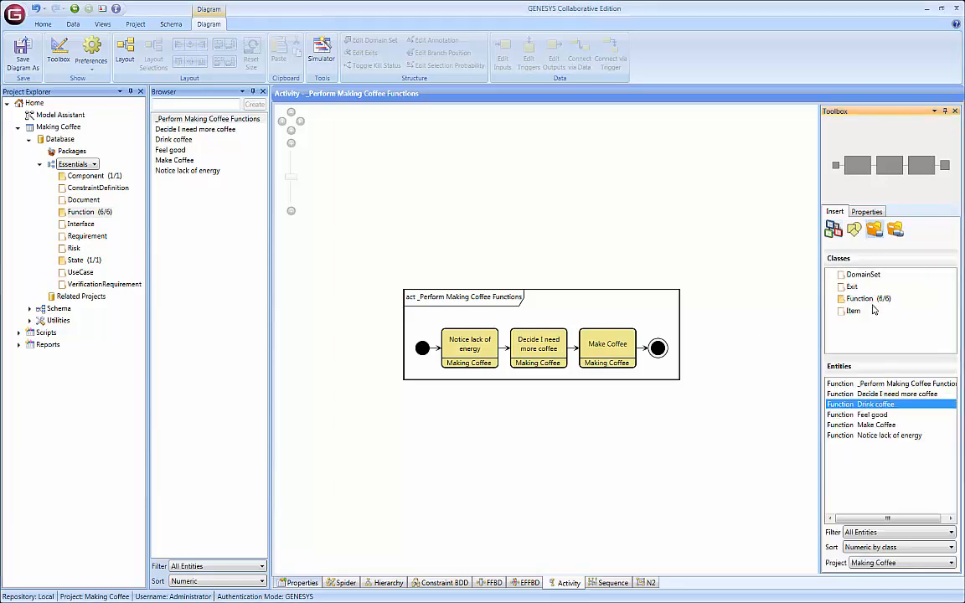
drag(871, 406, 645, 356)
drag(848, 416, 715, 352)
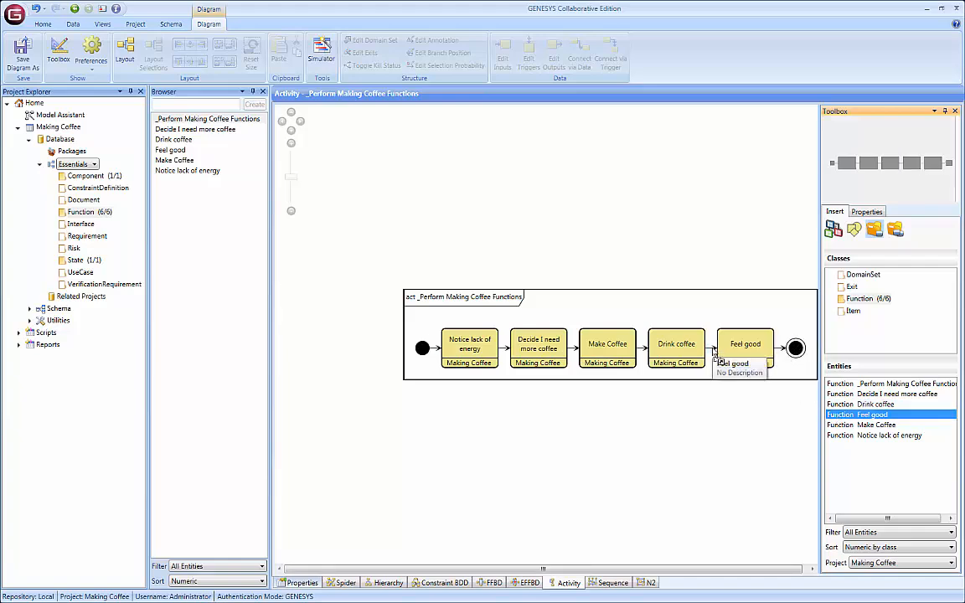
click(724, 408)
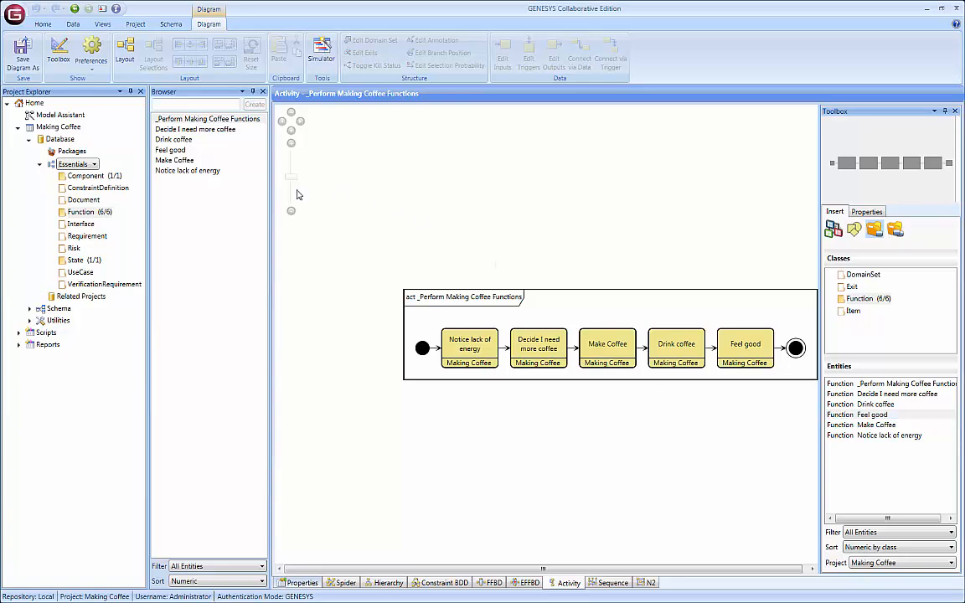
click(175, 149)
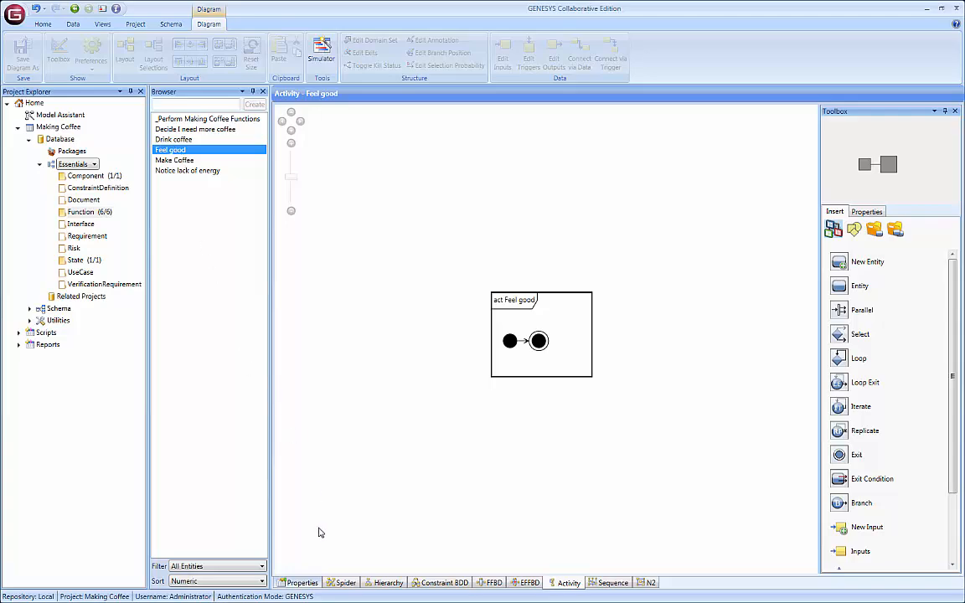
click(302, 583)
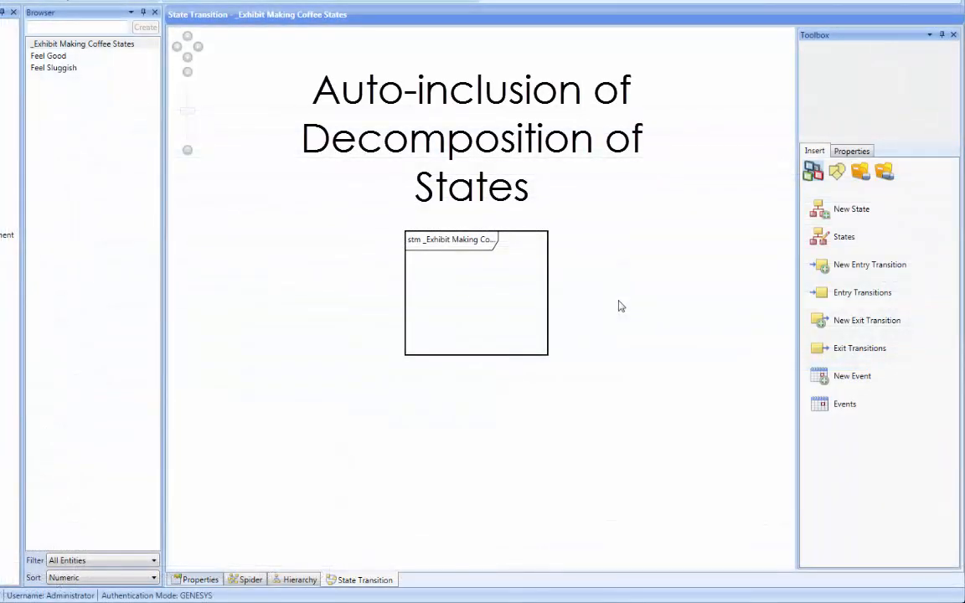
- Place the Feel Sluggish and Feel Good states in the _Exhibit Making Coffee States diagram, and open Feel Good
click(861, 172)
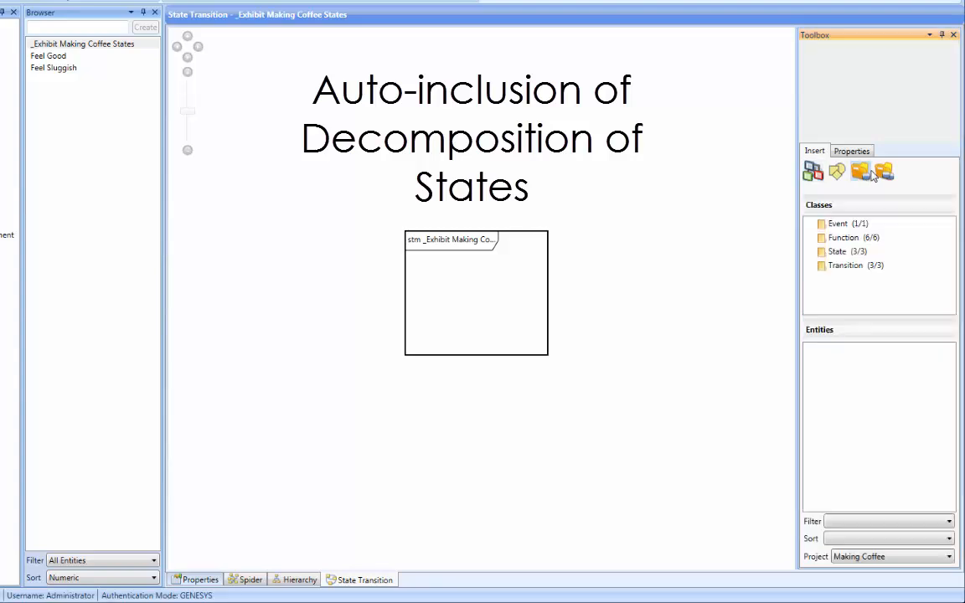
click(845, 252)
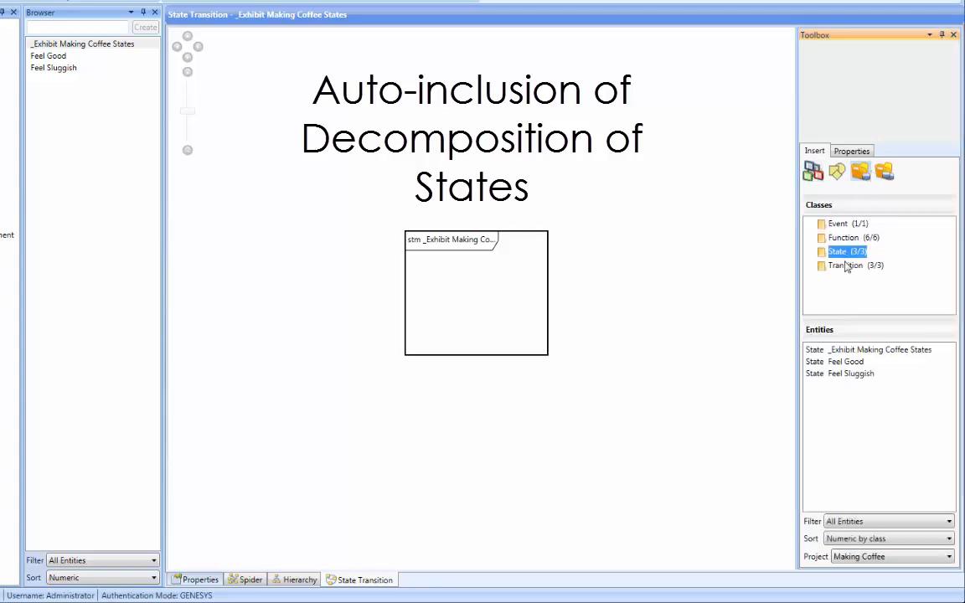
drag(848, 379, 469, 311)
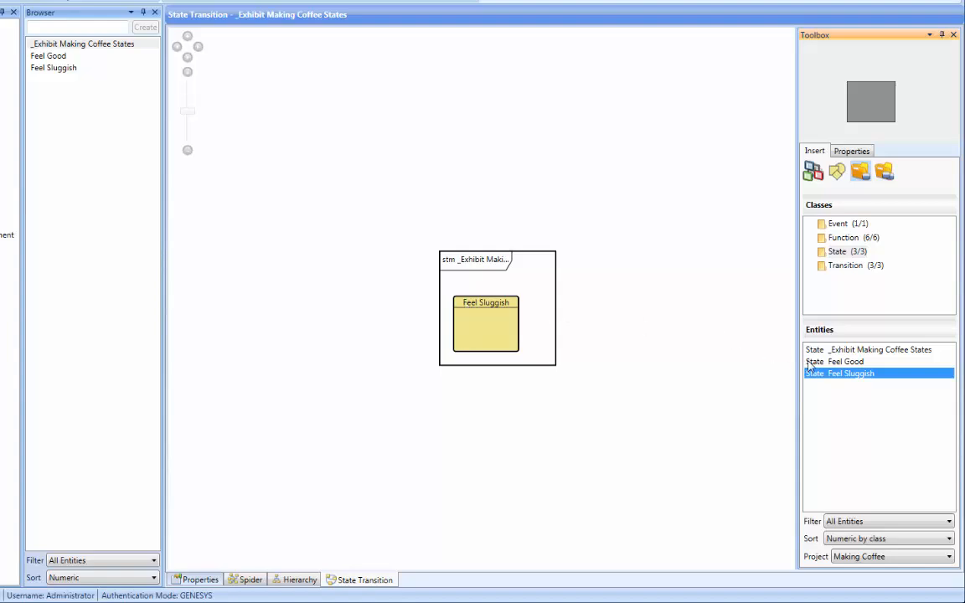
drag(809, 362, 554, 339)
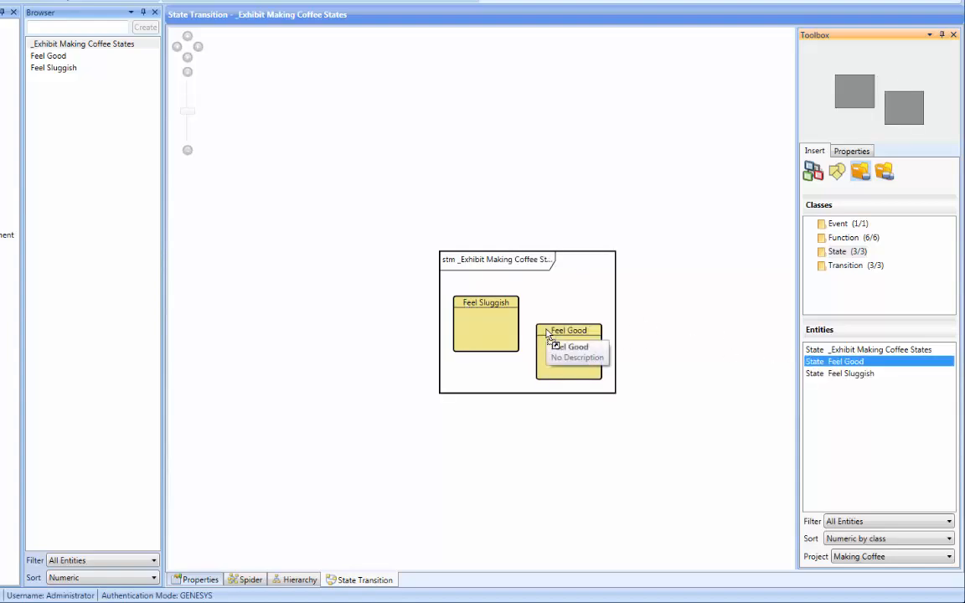
double_click(590, 360)
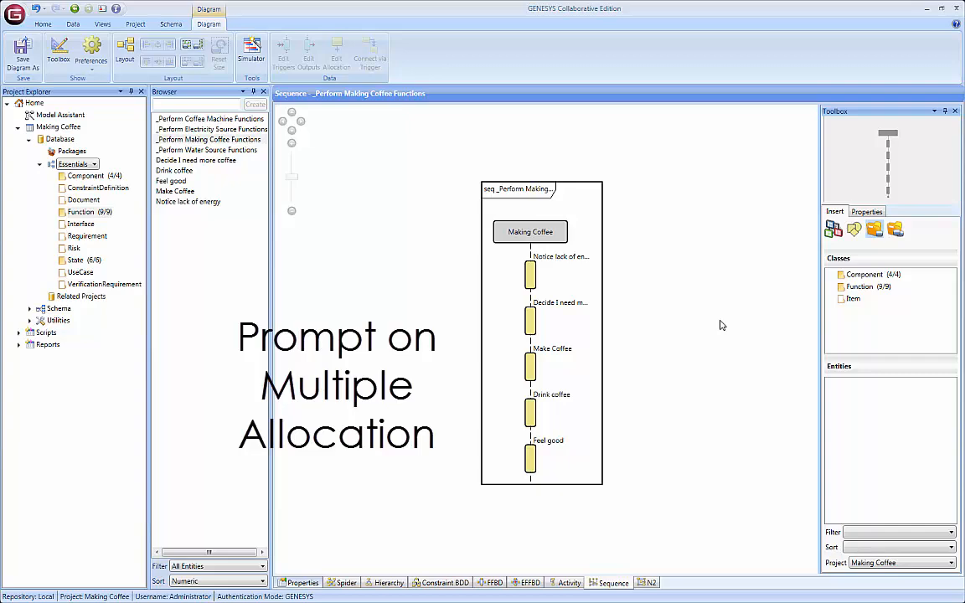
- Try to allocate the Make Coffee function in the sequence diagram to the Coffee Machine component through the performs relationship
click(847, 275)
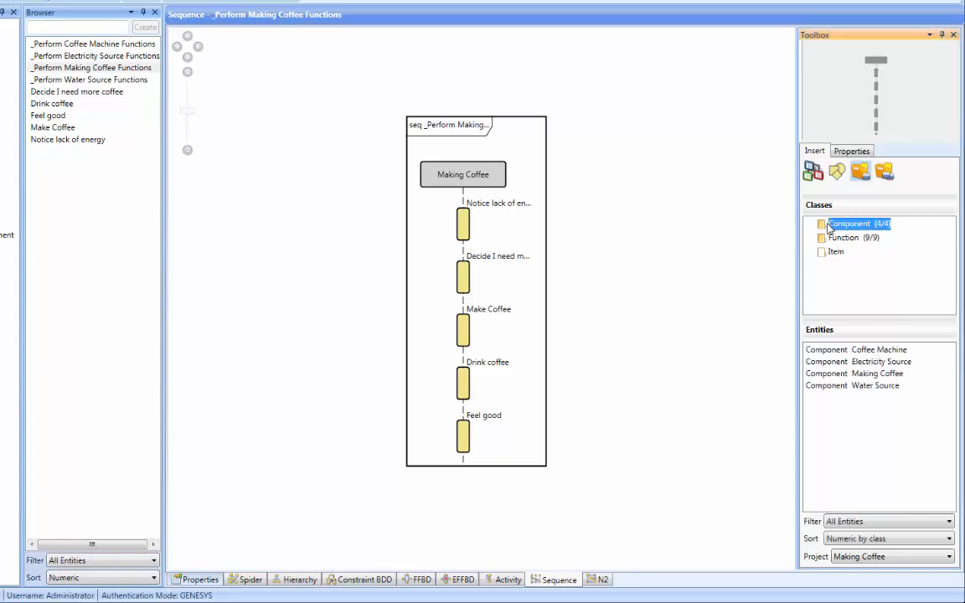
click(856, 352)
drag(856, 353, 473, 333)
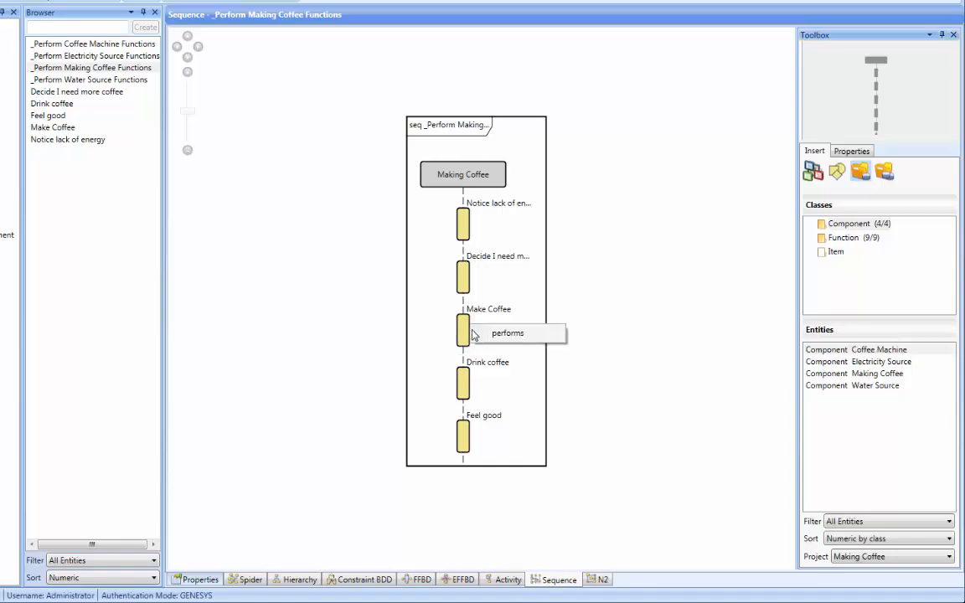
click(486, 340)
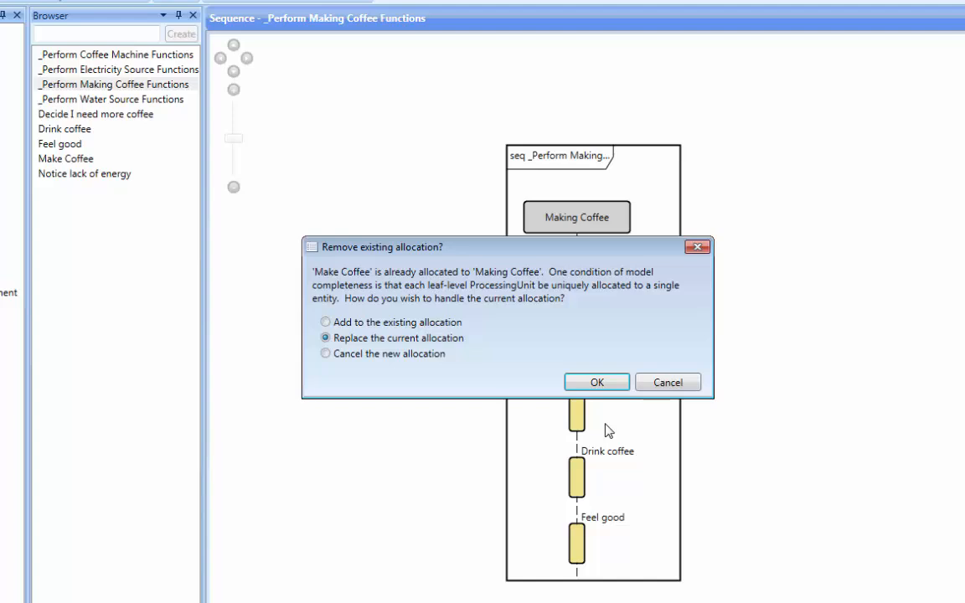
click(645, 389)
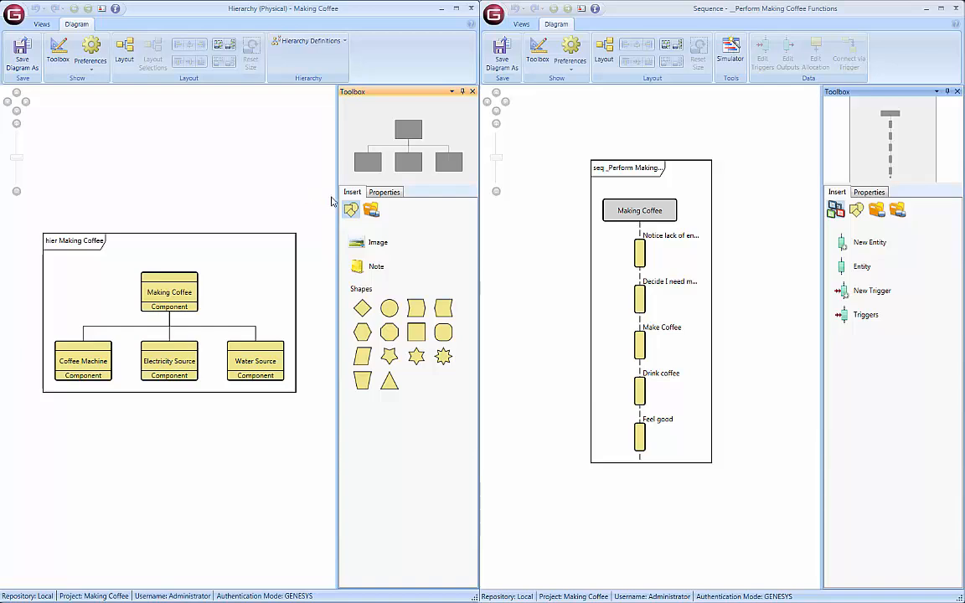
- Create a function named "Curse the view of the bottom of the cup!" and allocate it to the Making Coffee component in the hierarchy diagram
click(370, 211)
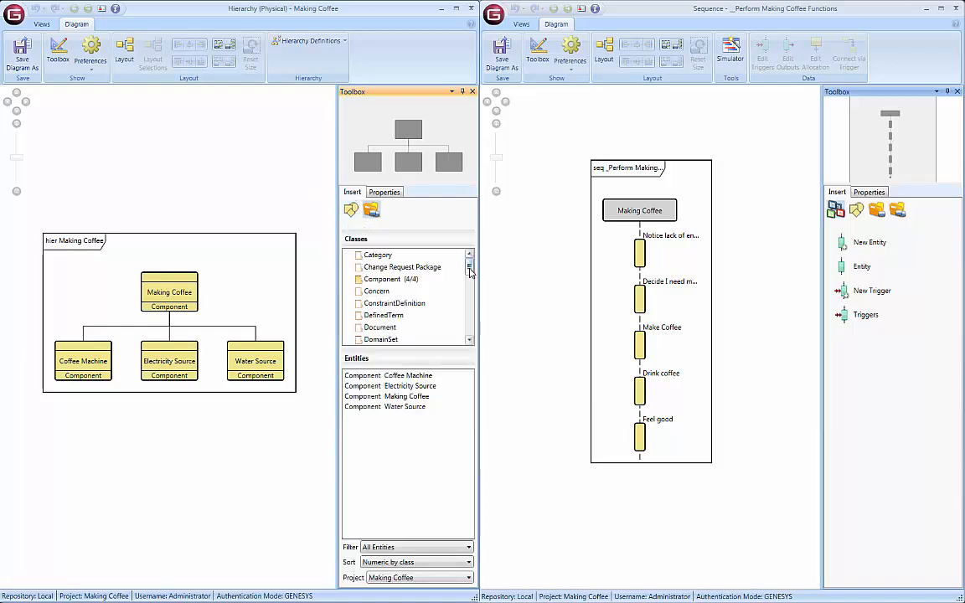
drag(470, 266, 470, 290)
double_click(405, 304)
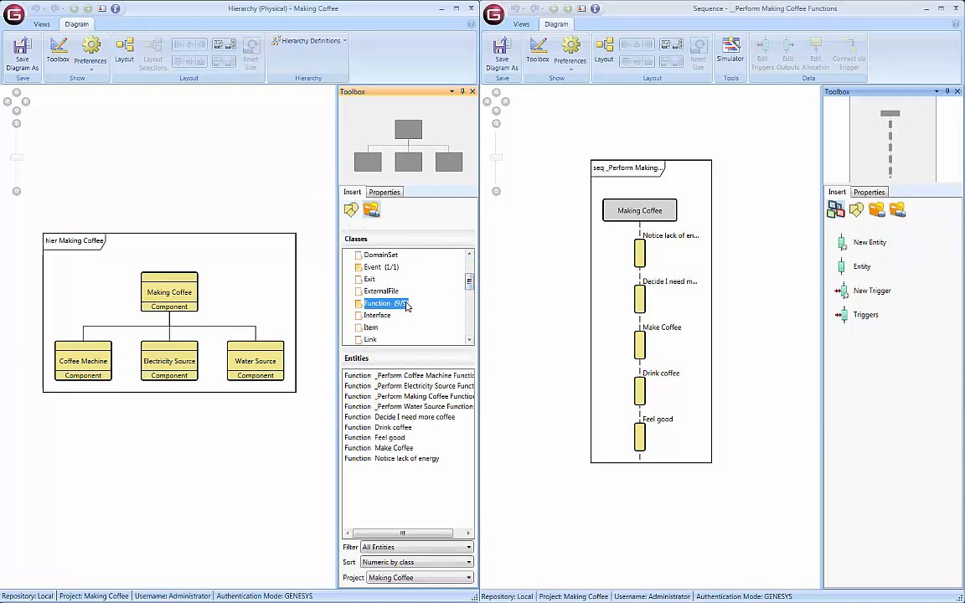
text(Curse the)
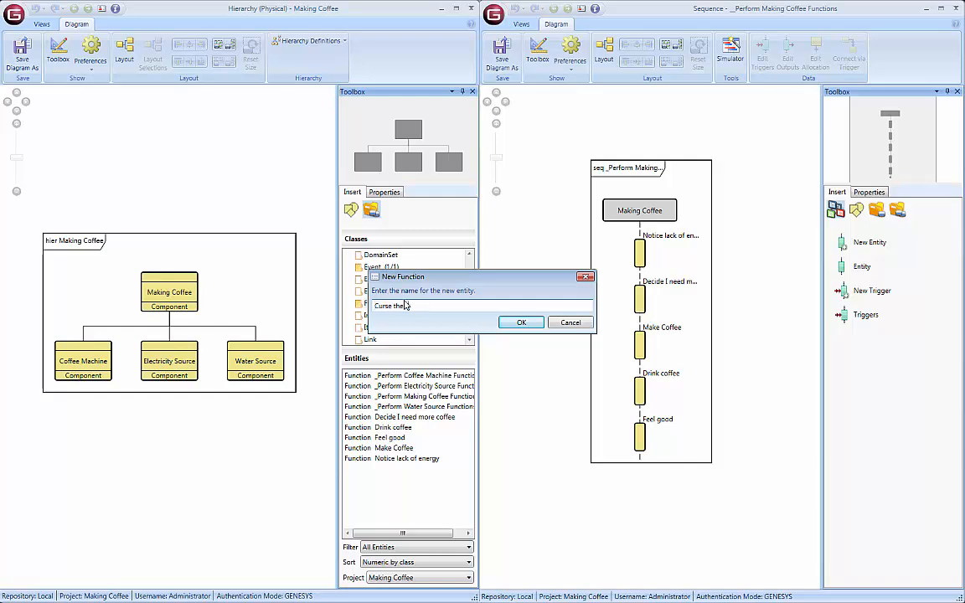
text( few of the bottom of the cup!)
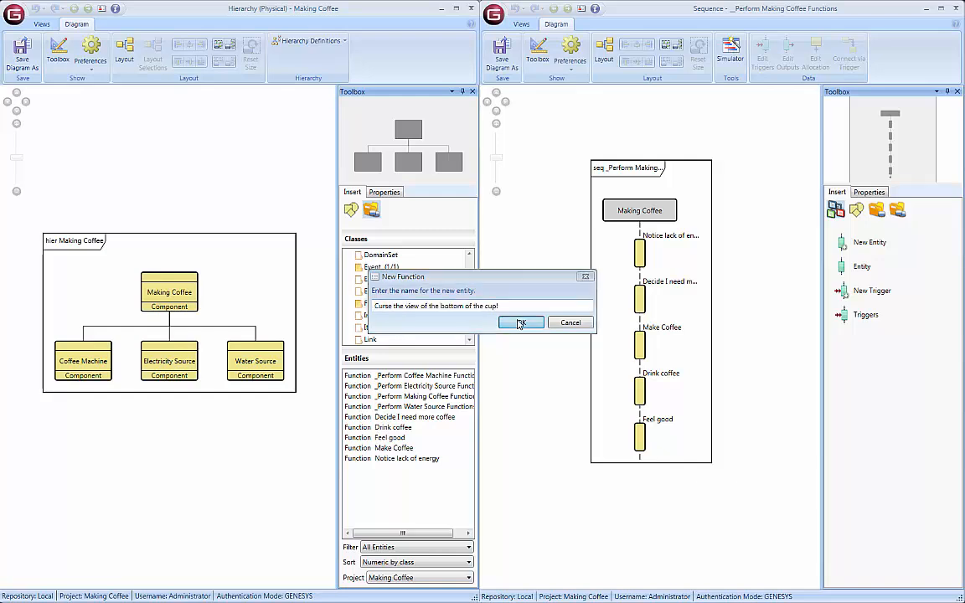
click(519, 323)
click(400, 417)
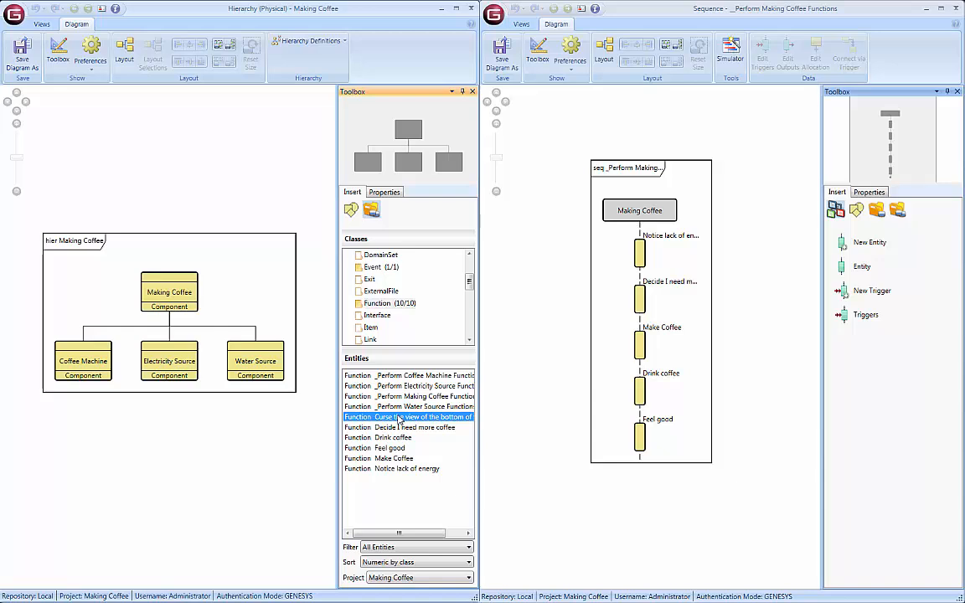
drag(400, 417, 186, 298)
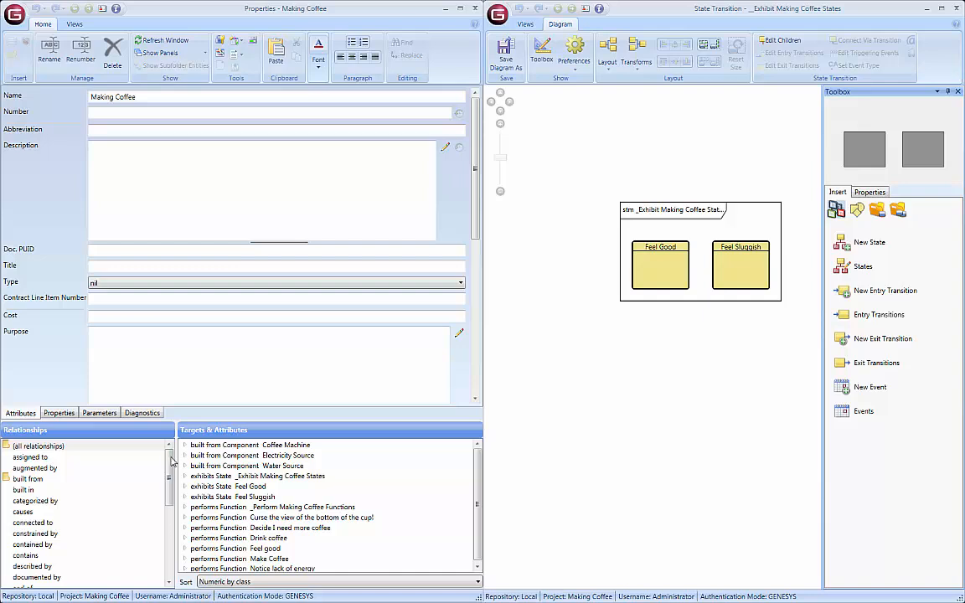
- Add a new state named Ramping Up to Making Coffee's exhibits relationship, and show the behavior types of that state and the root state
drag(168, 474, 167, 503)
double_click(25, 522)
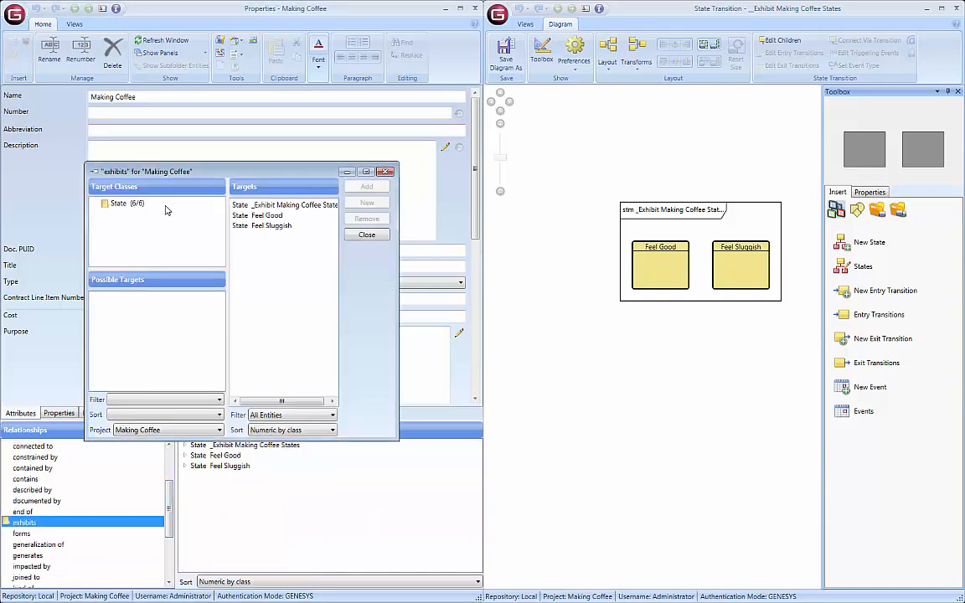
click(138, 206)
click(367, 203)
text(R)
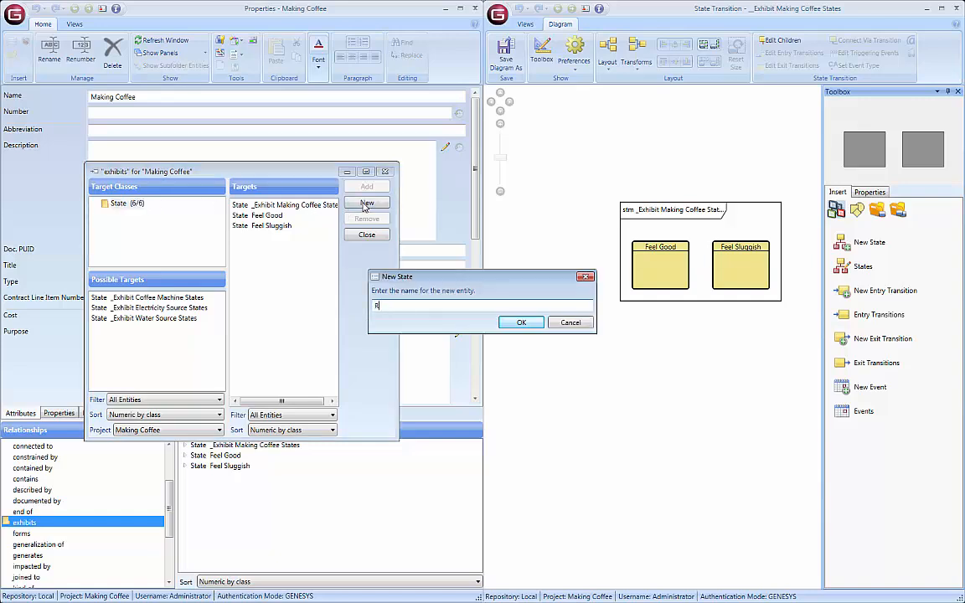
text(amping Up)
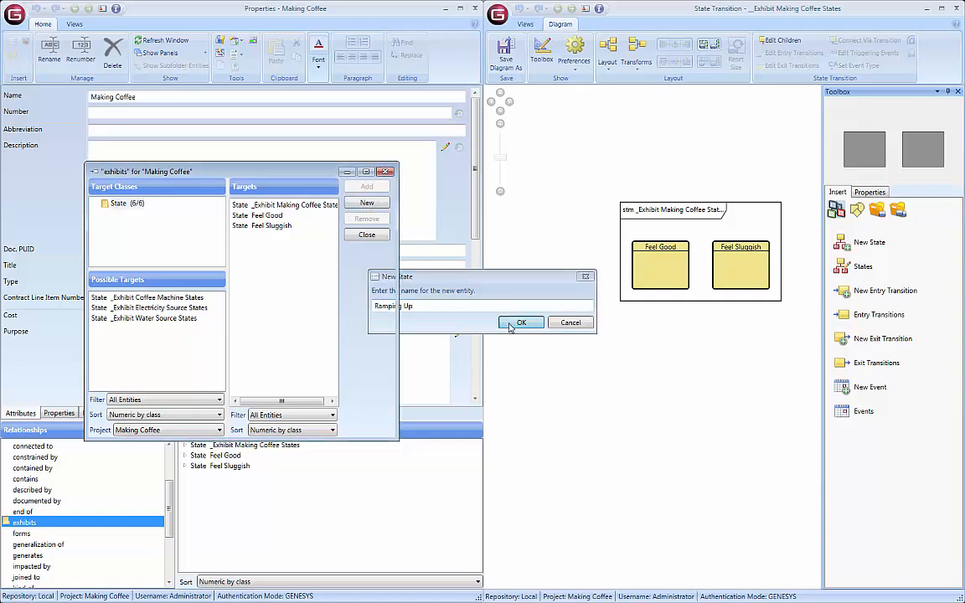
click(512, 323)
click(367, 235)
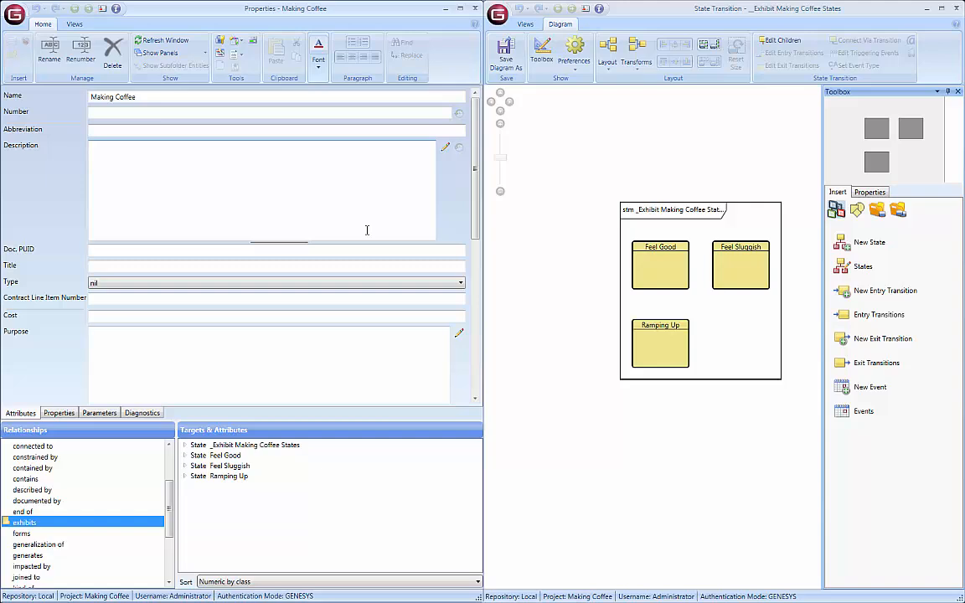
click(185, 475)
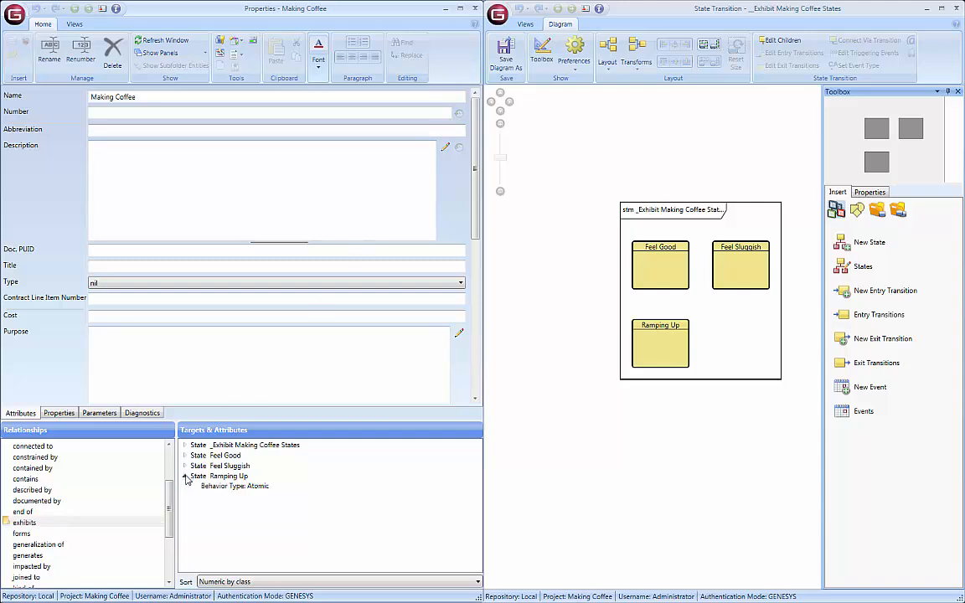
click(184, 445)
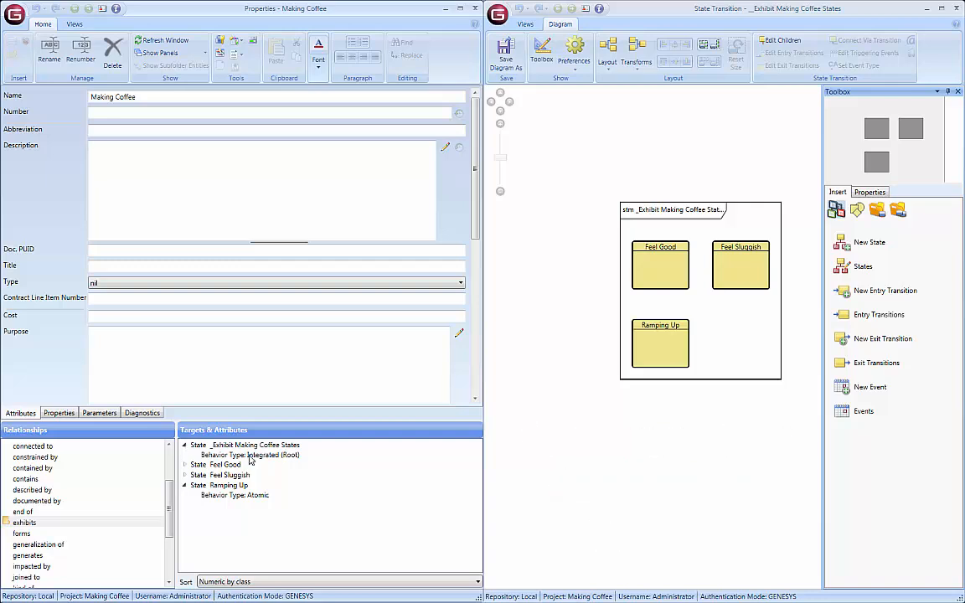
- Connect the Ramping Up state to Feel Sluggish in the state transition diagram with a new transition, keeping its default name
click(753, 259)
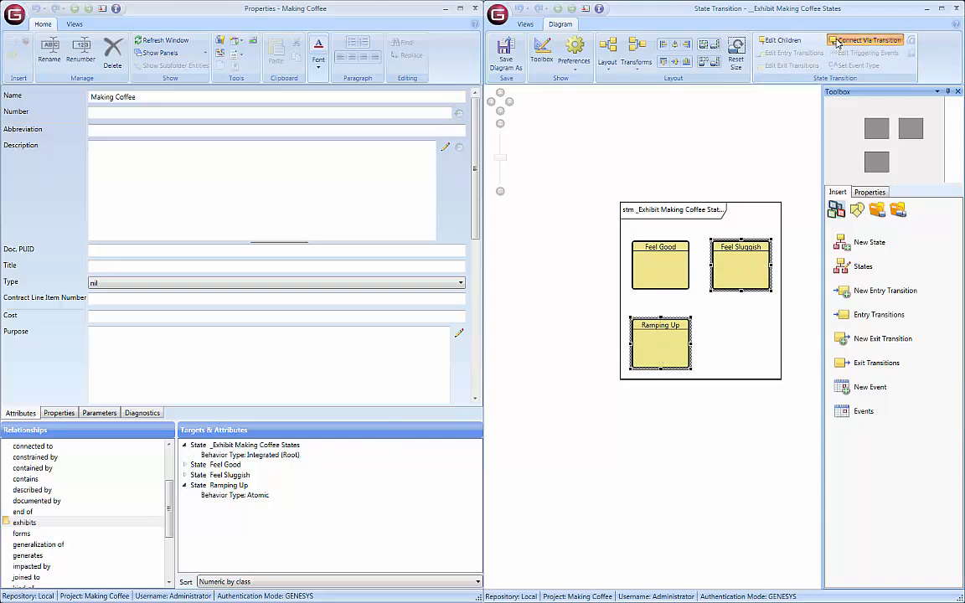
click(792, 52)
click(617, 203)
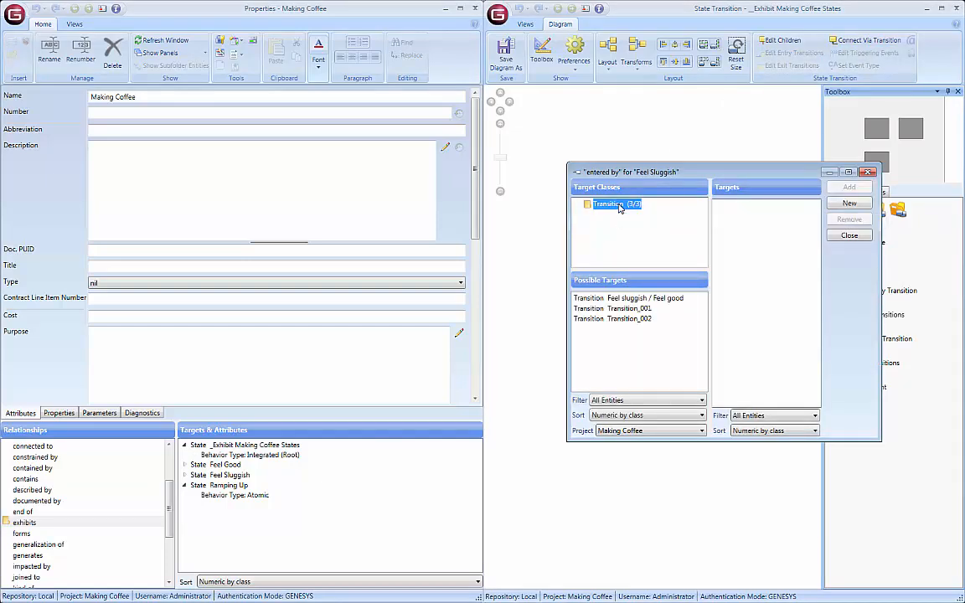
click(848, 204)
click(569, 321)
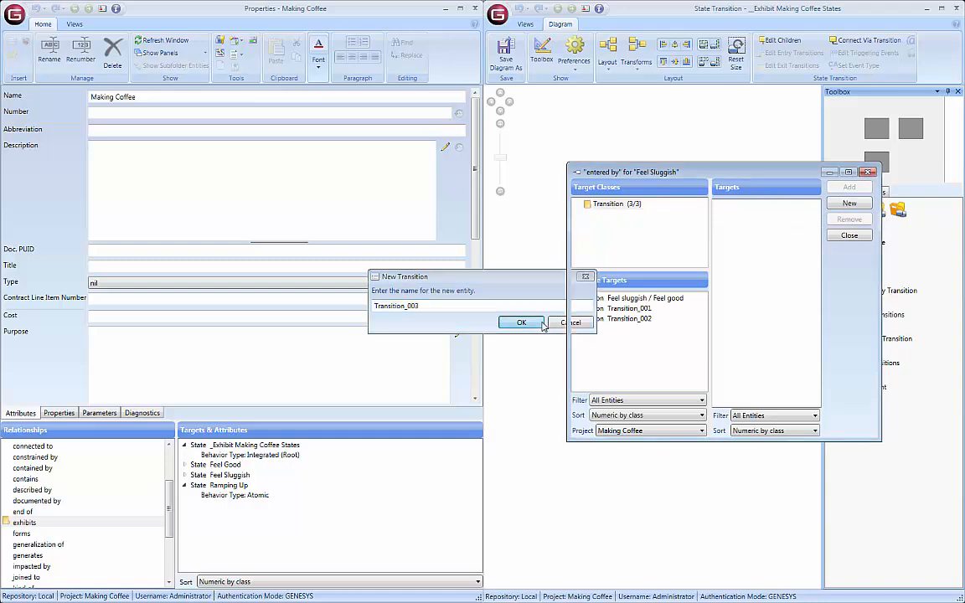
click(849, 234)
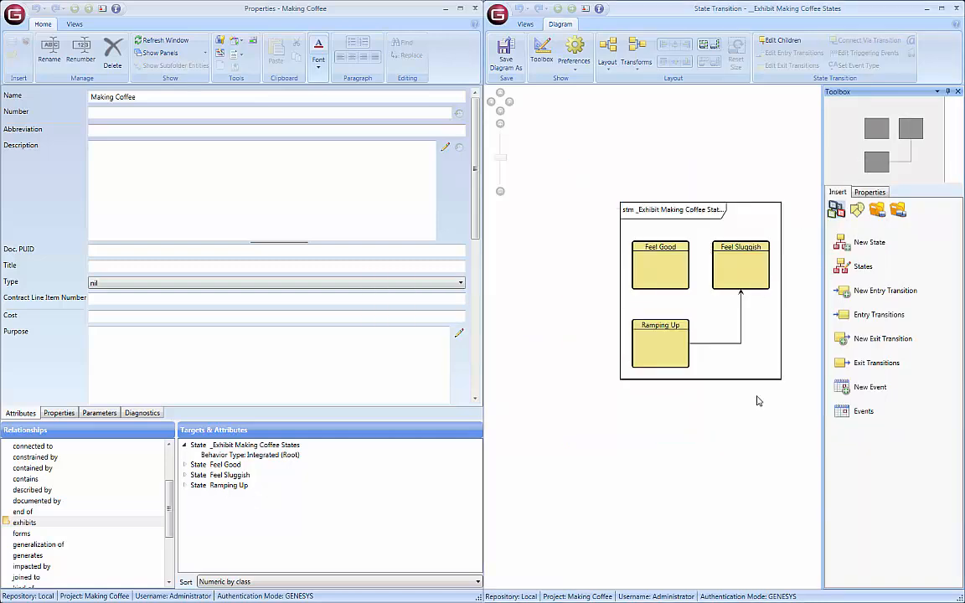
- Open the transition's properties beside the diagram, and rename the Ramping Up state to "Waiting for buzz"
double_click(721, 350)
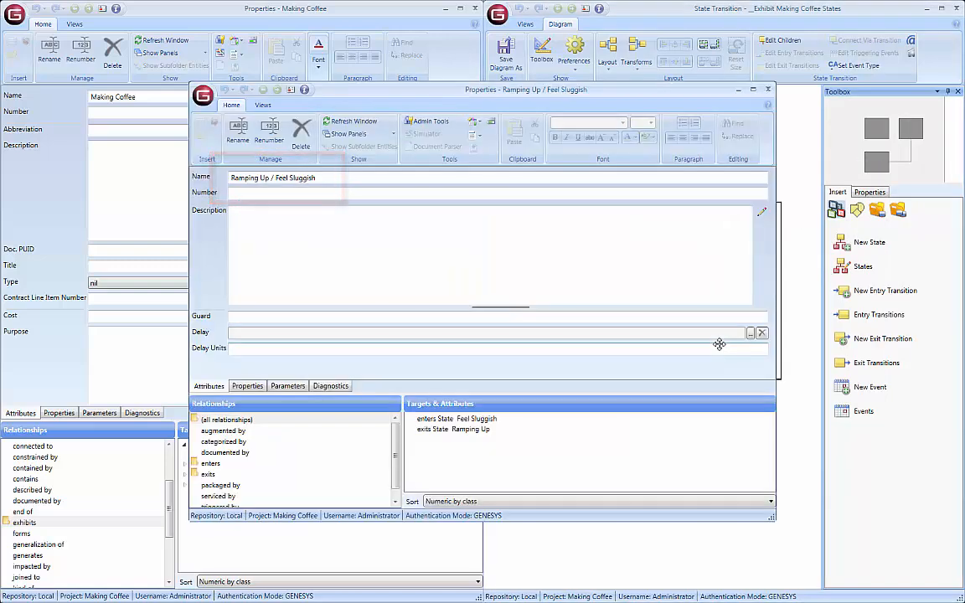
drag(598, 93, 410, 12)
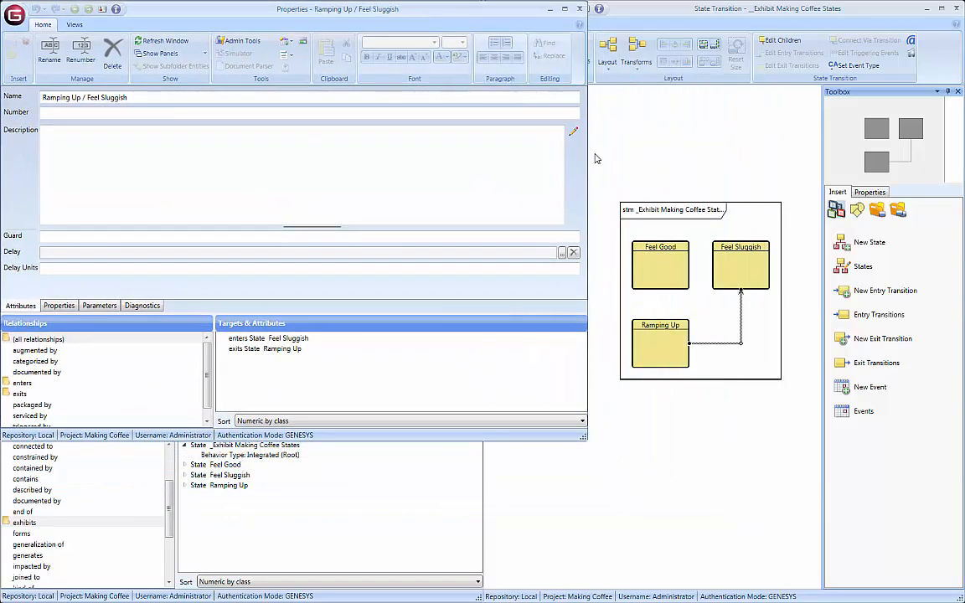
click(647, 356)
double_click(647, 355)
drag(496, 92, 558, 155)
triple_click(397, 239)
key(BackSpace)
text(Waiting)
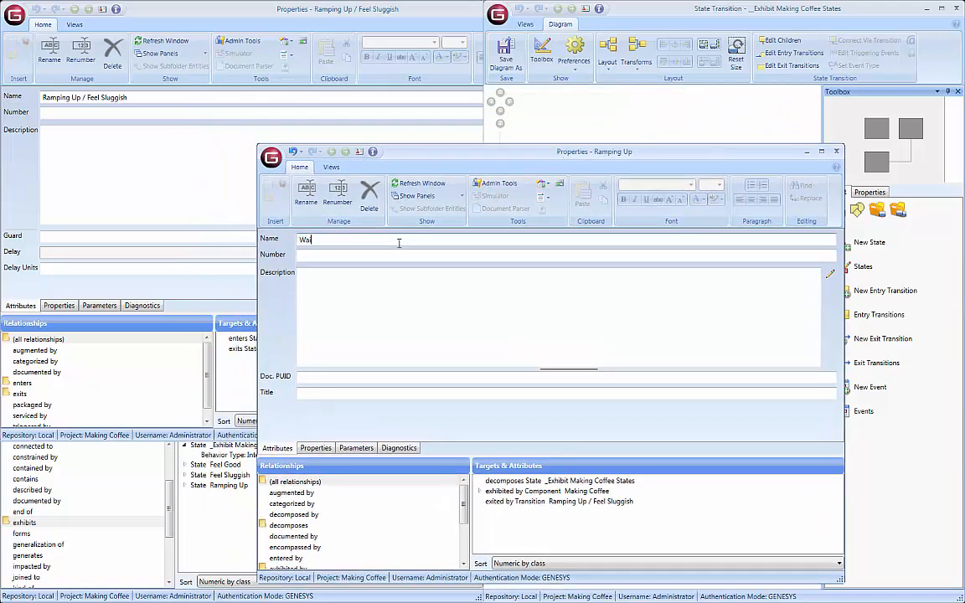
text( for buzz)
key(Tab)
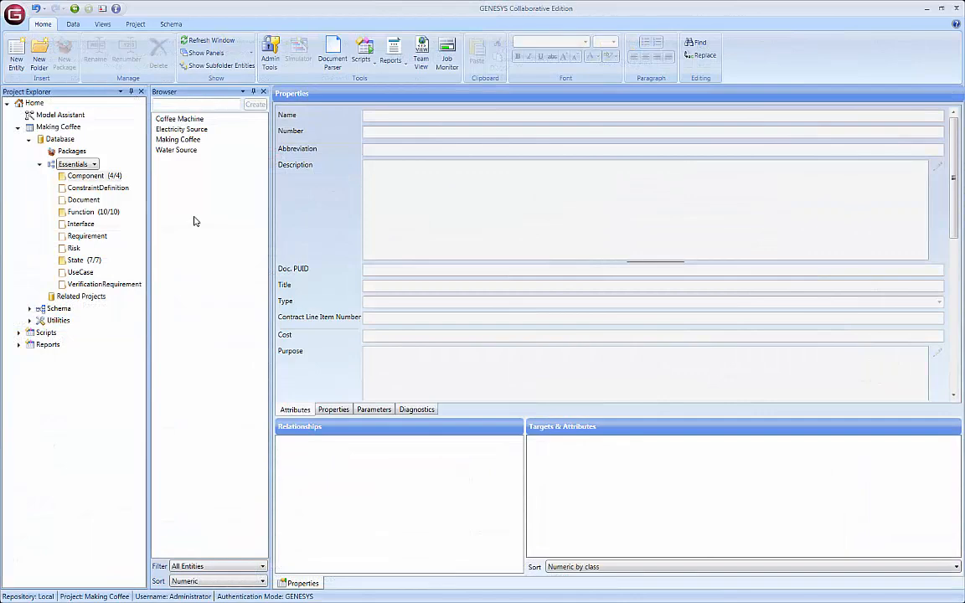
- Open the Model Assistant settings to review its options
click(72, 115)
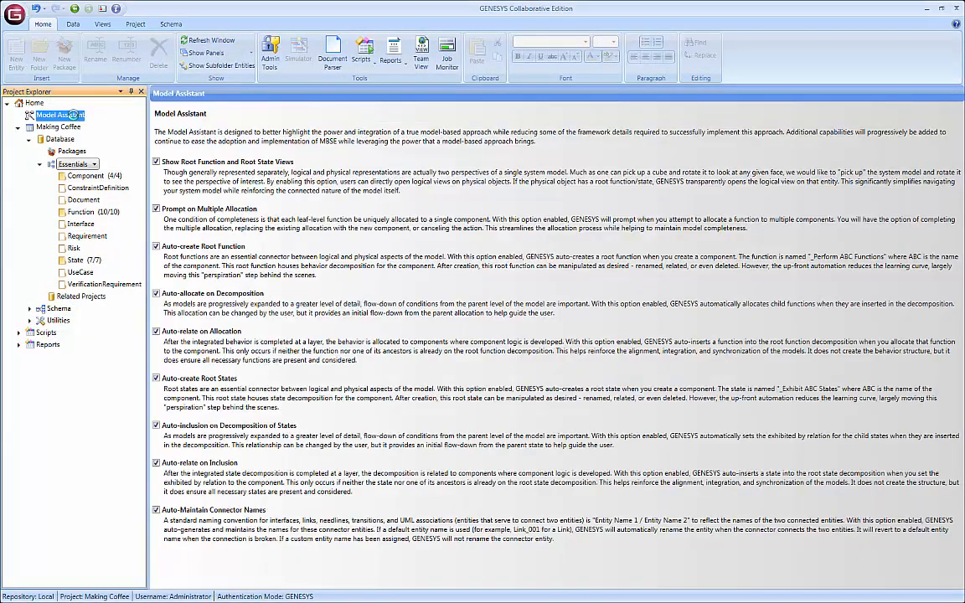